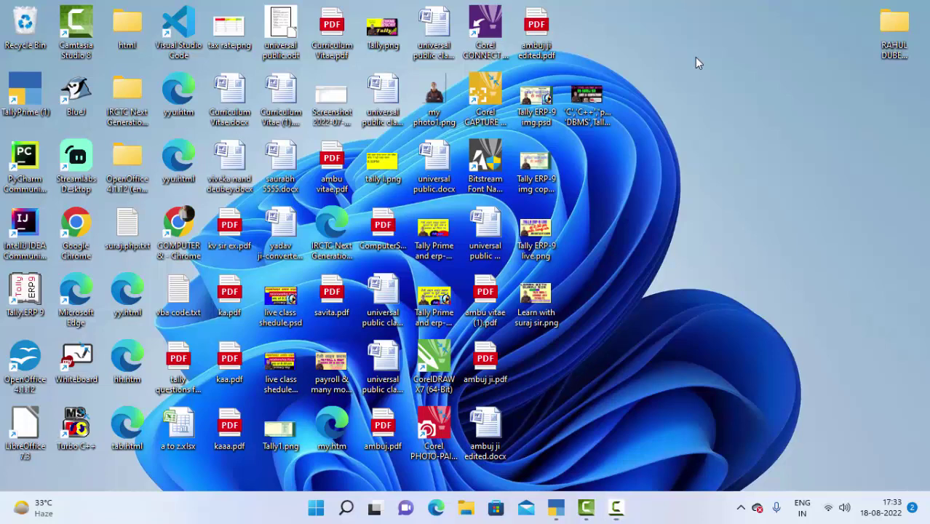
Refresh the desktop icons three times, then restore TallyPrime to its Gateway of Tally.
{"action": "right_click", "coordinate": [694, 57]}
{"action": "left_click", "coordinate": [727, 116]}
{"action": "right_click", "coordinate": [691, 87]}
{"action": "mouse_move", "coordinate": [732, 96]}
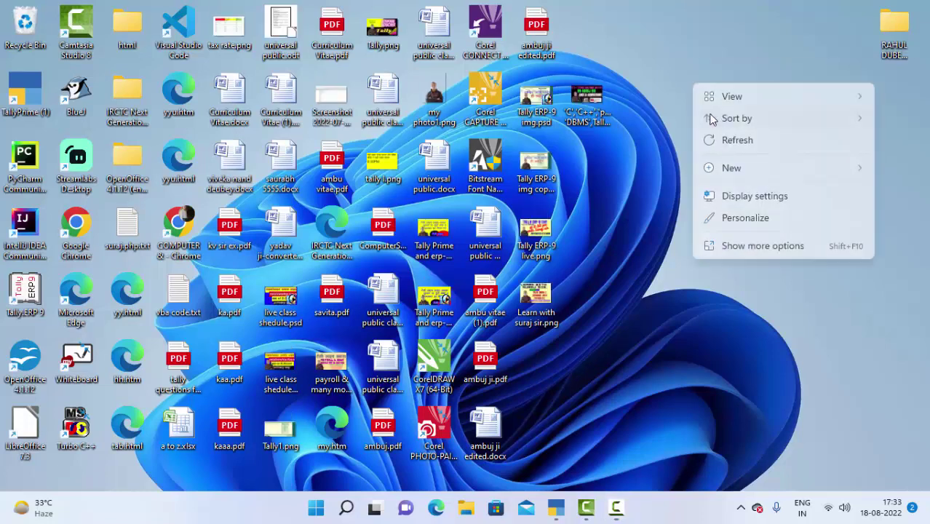
{"action": "left_click", "coordinate": [741, 141]}
{"action": "right_click", "coordinate": [703, 92]}
{"action": "right_click", "coordinate": [703, 92]}
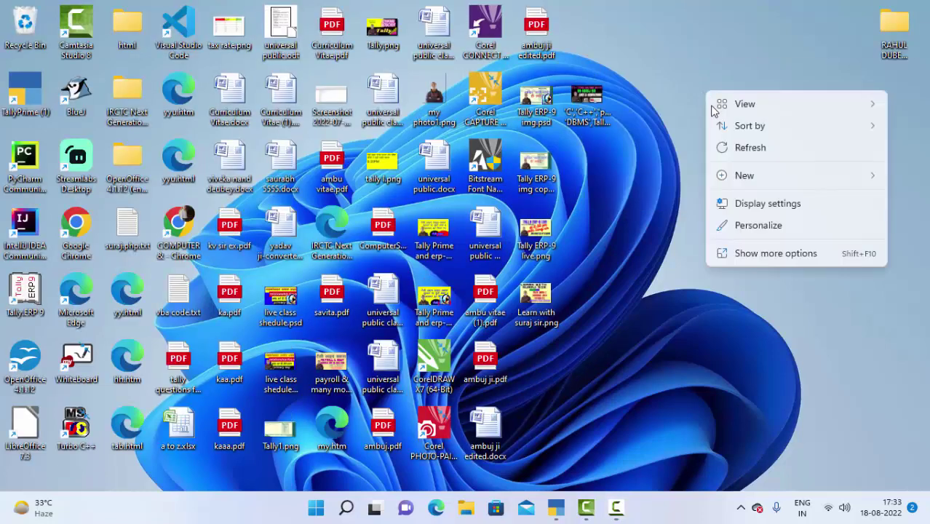
{"action": "left_click", "coordinate": [743, 148]}
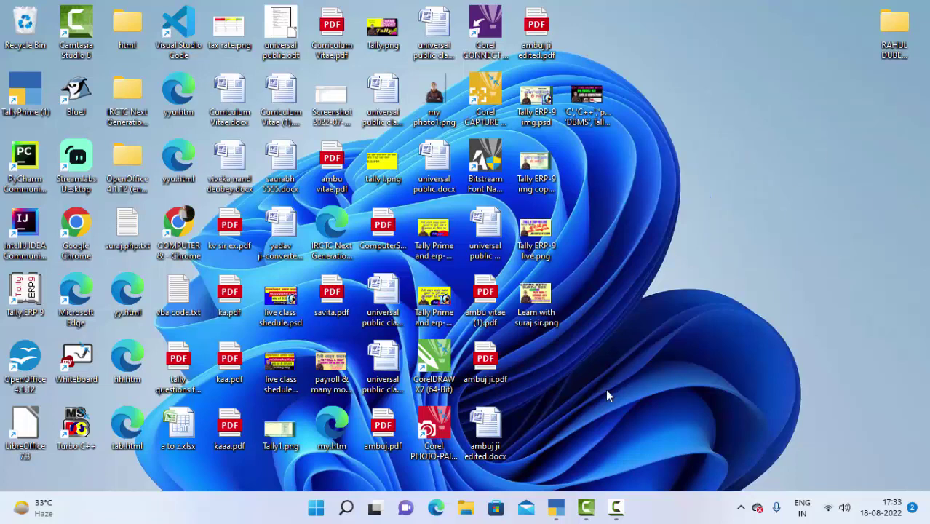
{"action": "left_click", "coordinate": [555, 508]}
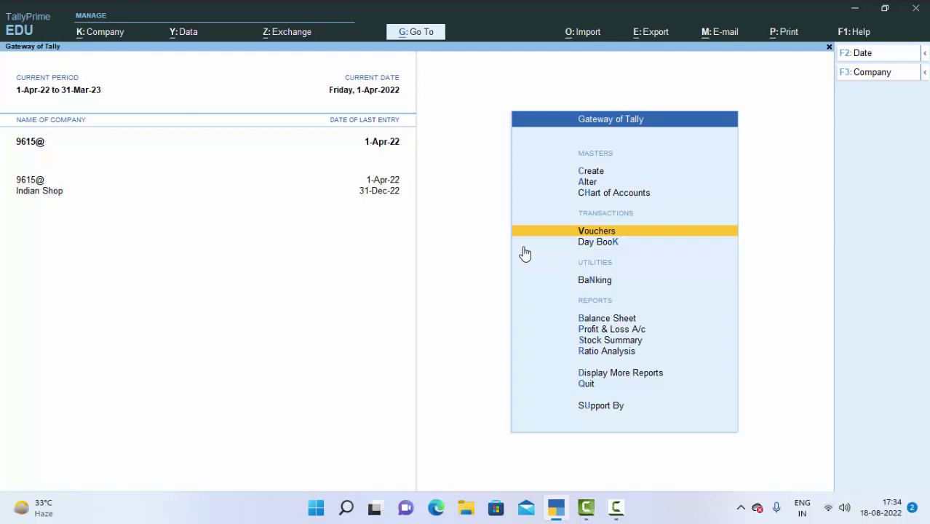
Open the Rent ledger for alteration and accept Indirect Incomes, GST Applicable and Services unchanged.
{"action": "left_click", "coordinate": [588, 182]}
{"action": "key", "text": "Down"}
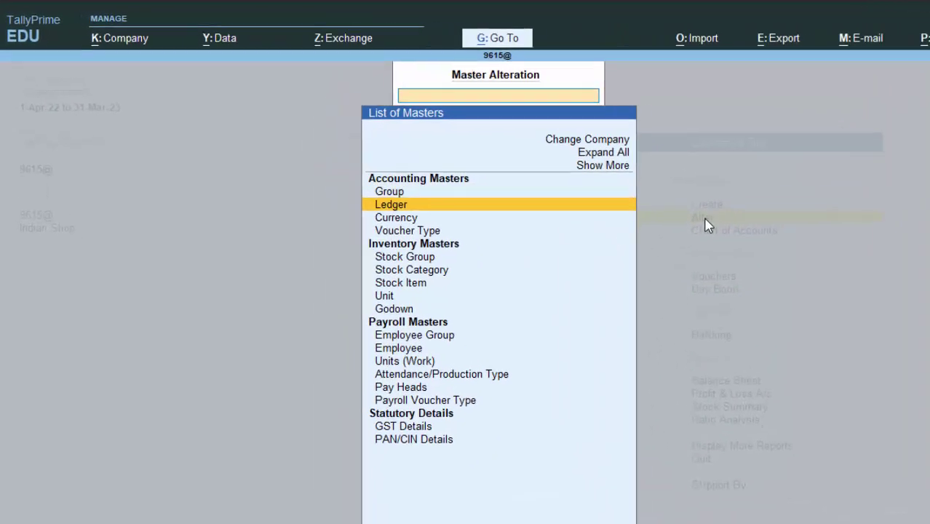
{"action": "key", "text": "Return"}
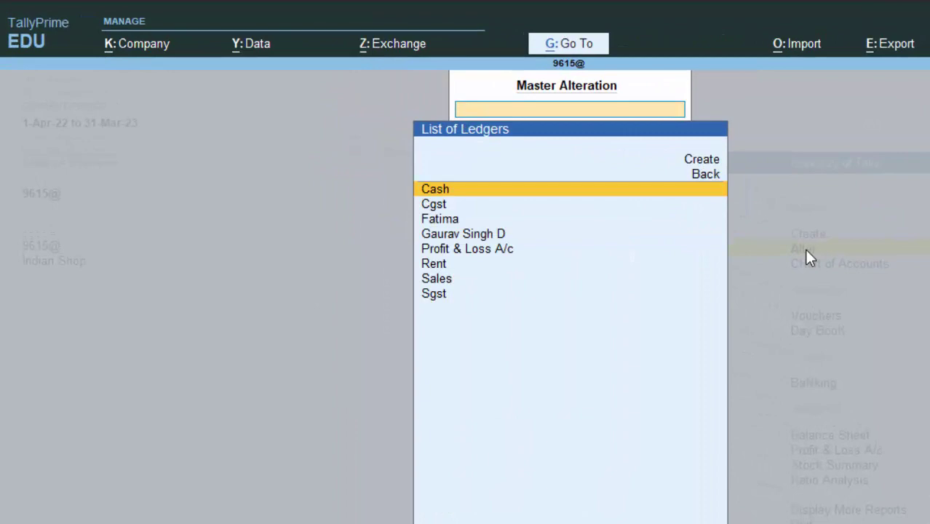
{"action": "key", "text": "Down"}
{"action": "key", "text": "Down"}
{"action": "key", "text": "Down"}
{"action": "key", "text": "Down"}
{"action": "key", "text": "Down"}
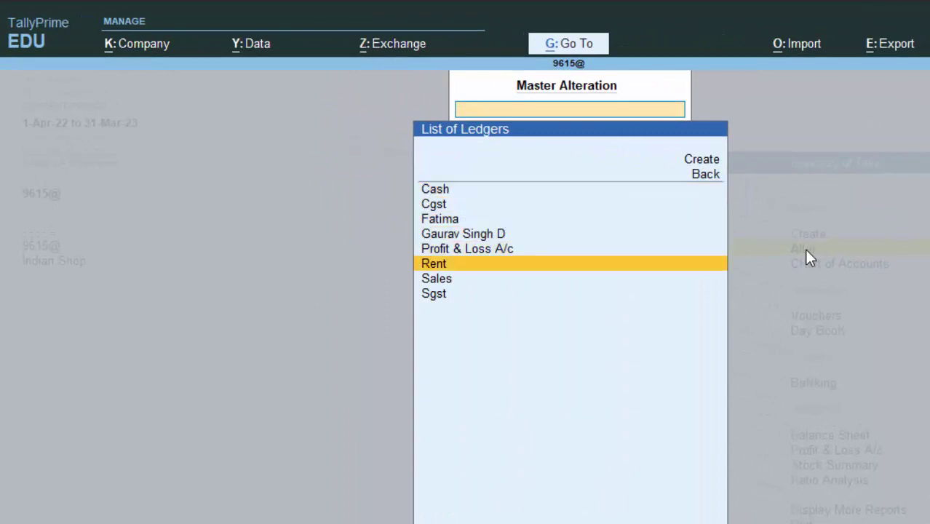
{"action": "key", "text": "Return"}
{"action": "key", "text": "Return"}
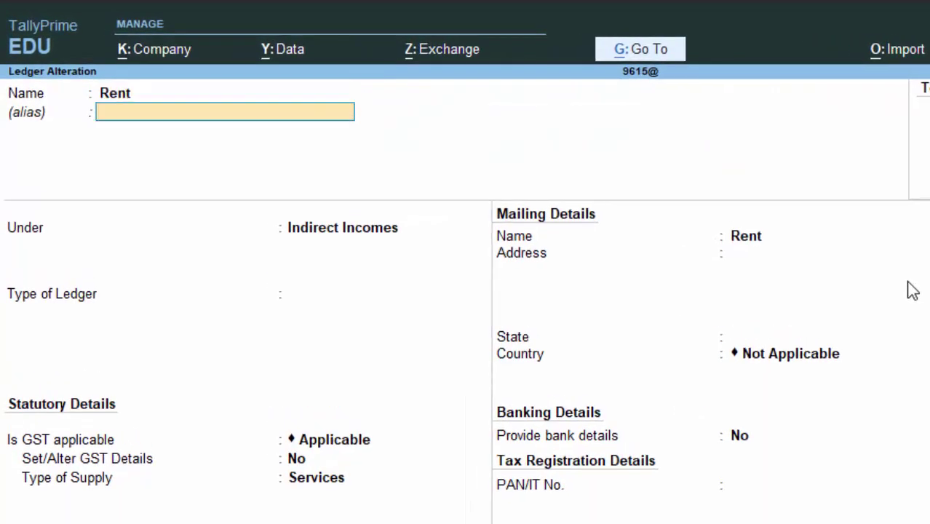
{"action": "key", "text": "Return"}
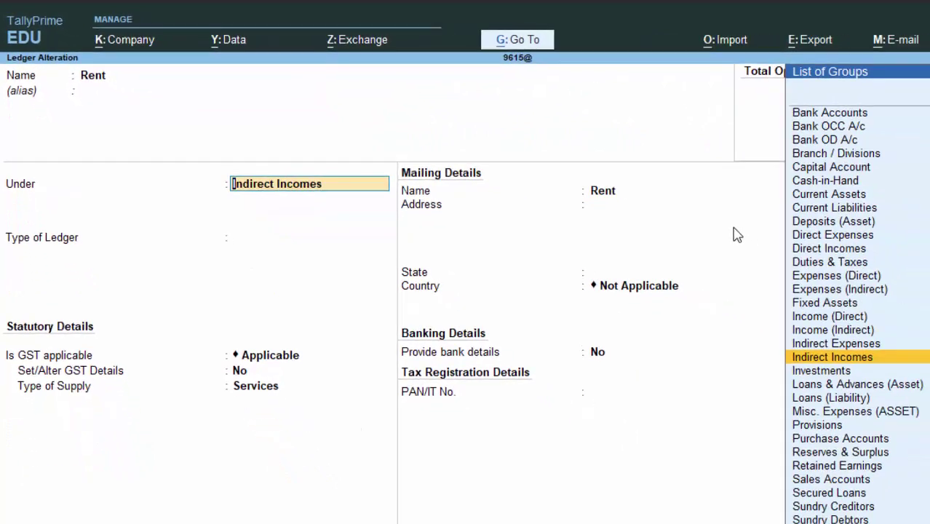
{"action": "key", "text": "Return"}
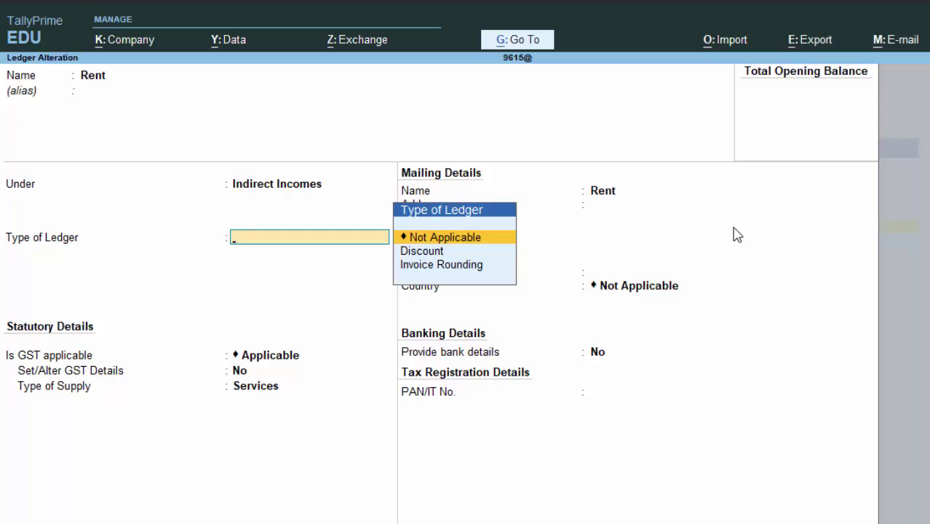
{"action": "key", "text": "Return"}
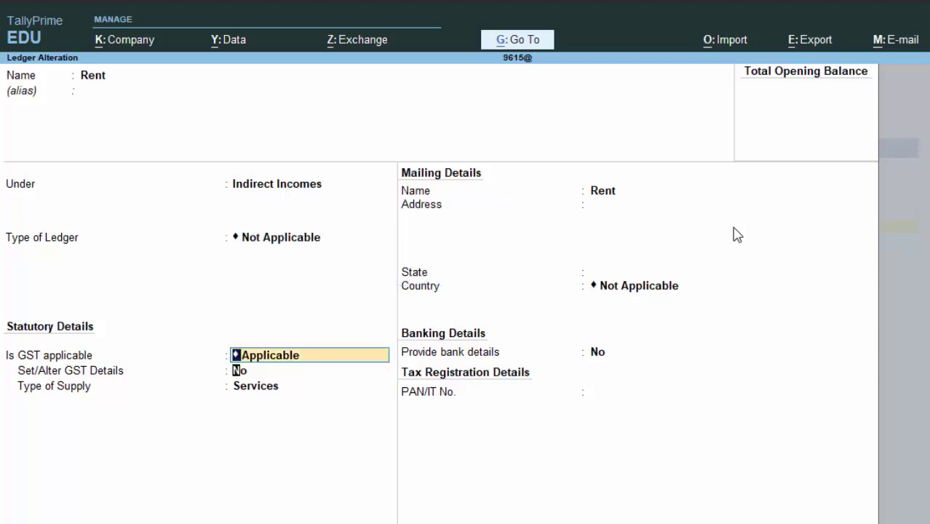
{"action": "key", "text": "Return"}
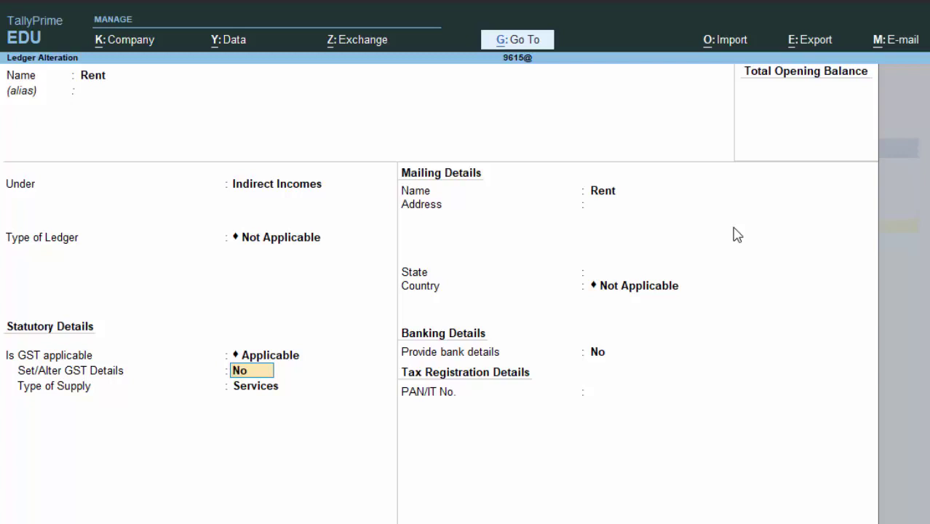
{"action": "key", "text": "Return"}
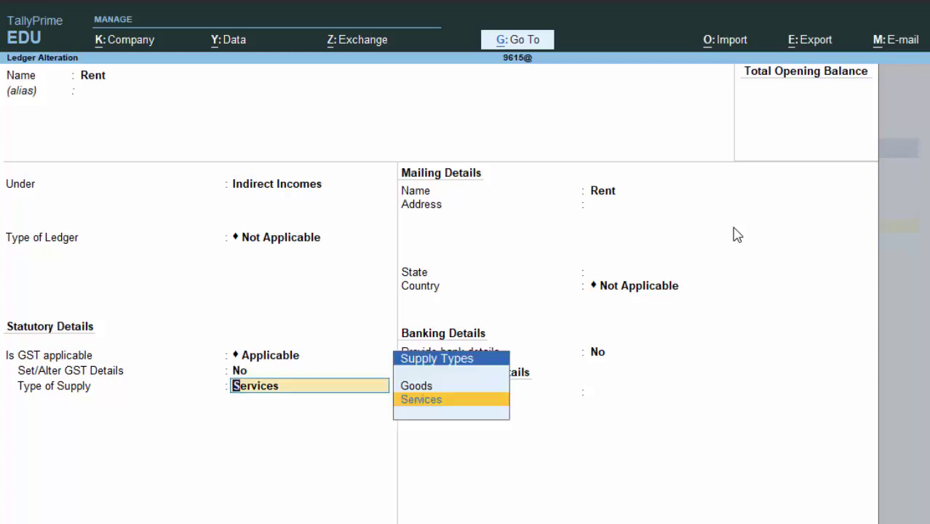
{"action": "key", "text": "Return"}
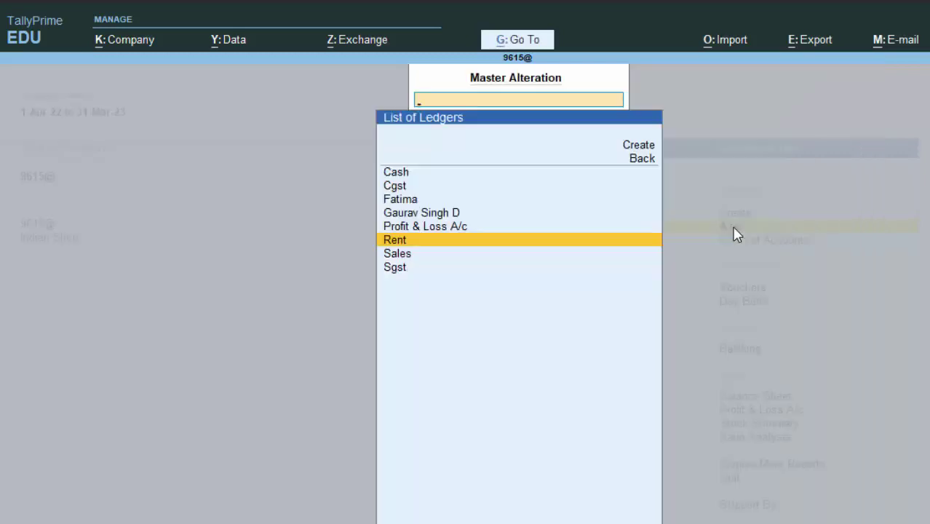
{"action": "key", "text": "Up"}
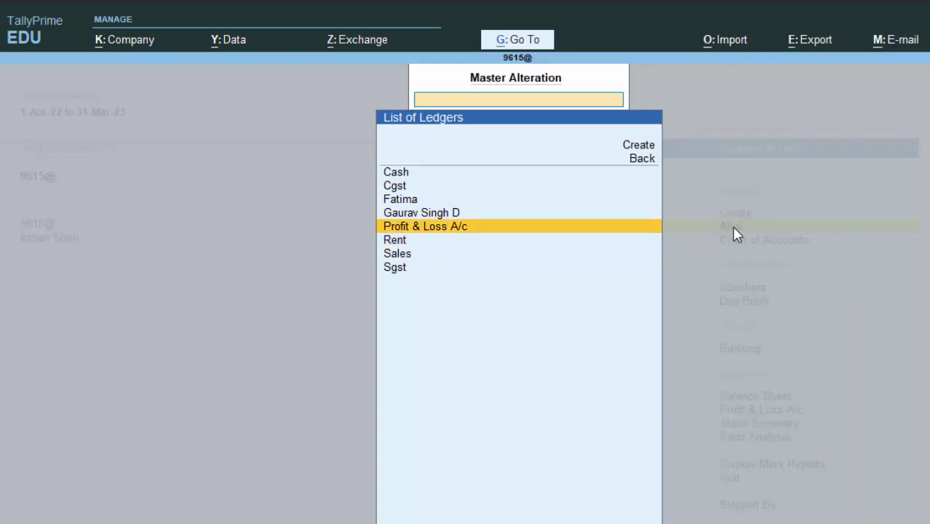
{"action": "key", "text": "Up"}
{"action": "key", "text": "Up"}
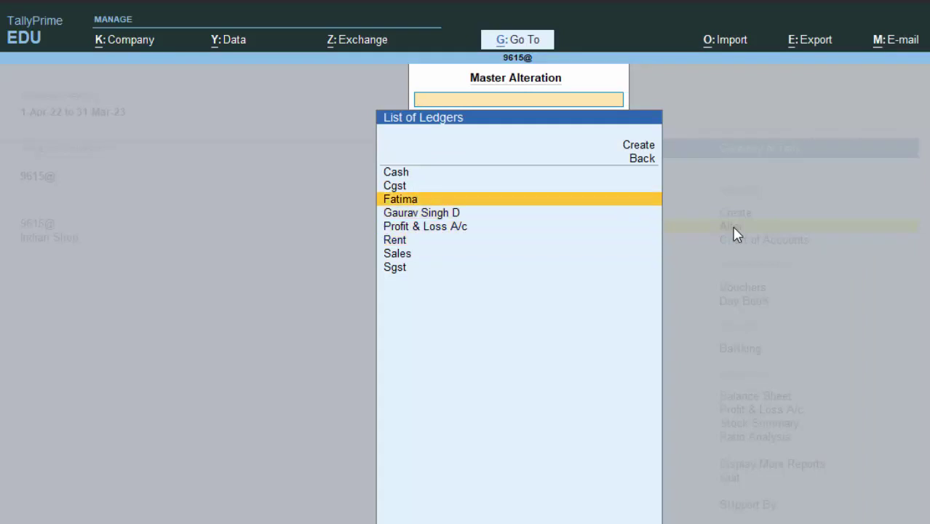
{"action": "key", "text": "Return"}
{"action": "key", "text": "Return"}
{"action": "key", "text": "Return"}
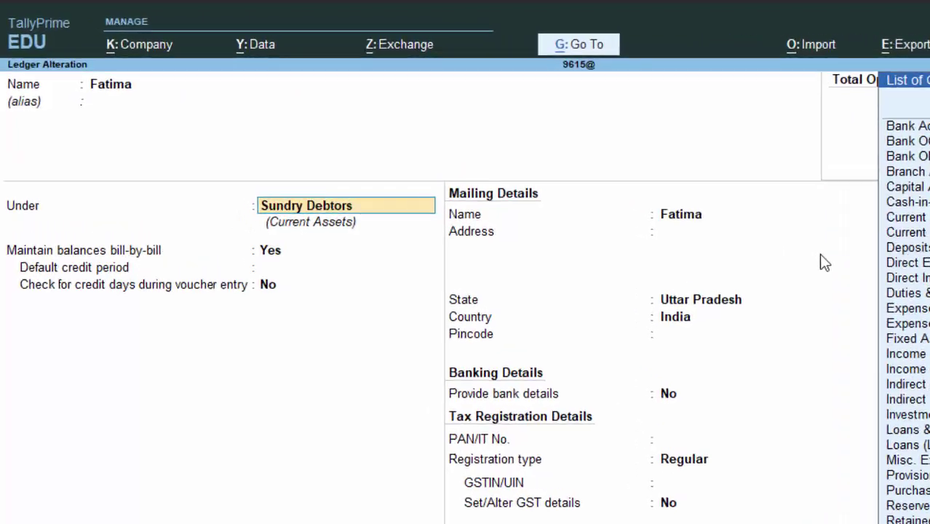
{"action": "key", "text": "Escape"}
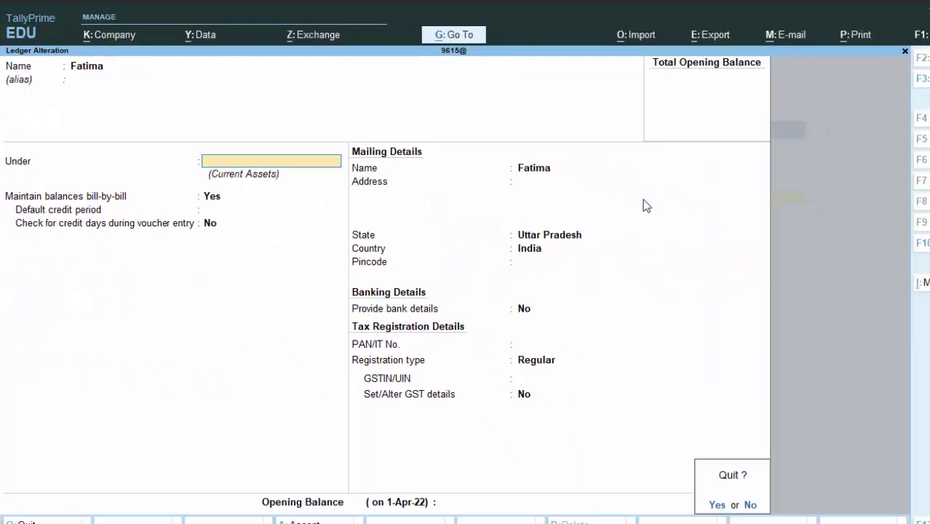
{"action": "key", "text": "y"}
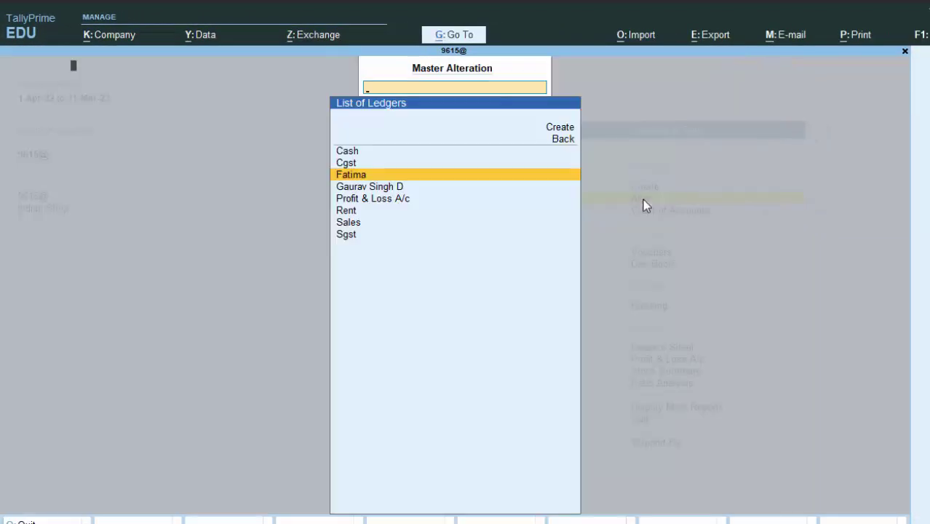
{"action": "key", "text": "Return"}
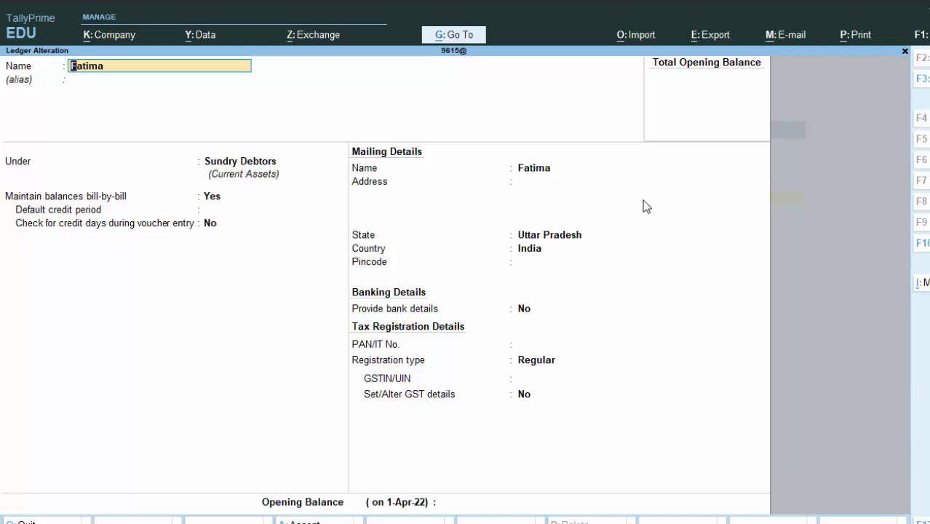
{"action": "key", "text": "BackSpace"}
{"action": "key", "text": "Escape"}
{"action": "key", "text": "y"}
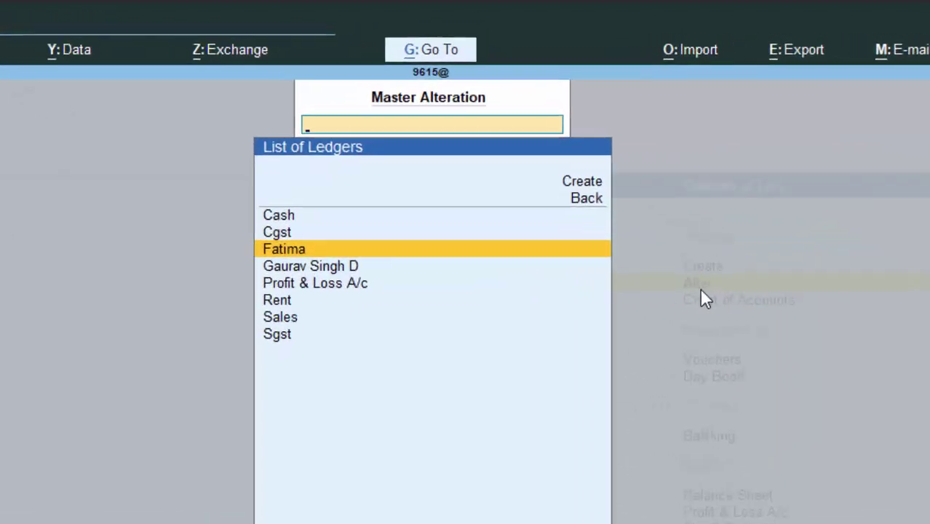
{"action": "key", "text": "Up"}
{"action": "key", "text": "Up"}
{"action": "key", "text": "Up"}
{"action": "key", "text": "Up"}
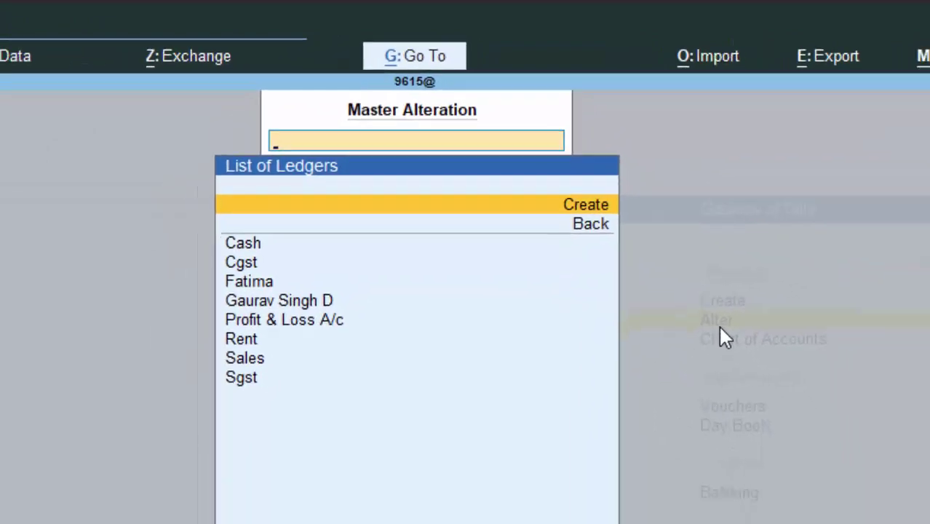
Start a new ledger, enter the party's name, and place it under Sundry Debtors.
{"action": "key", "text": "Return"}
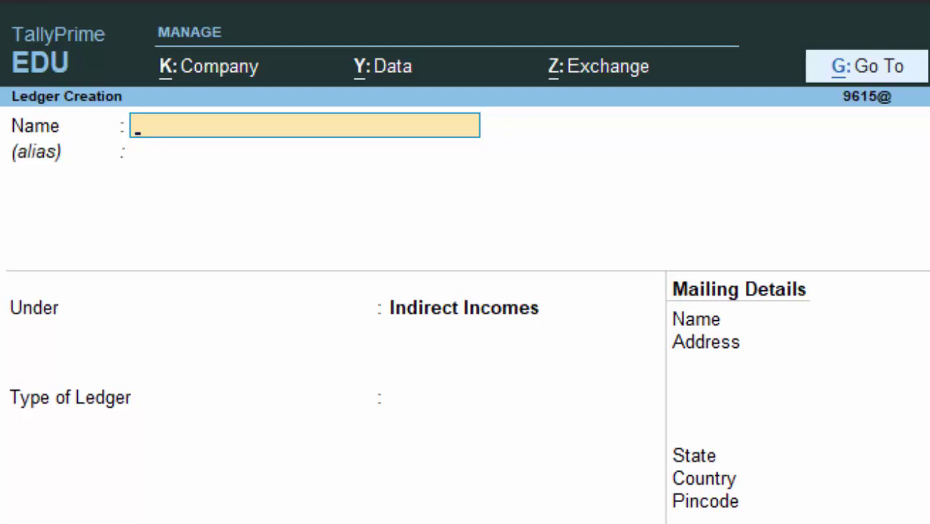
{"action": "type", "text": "Babl"}
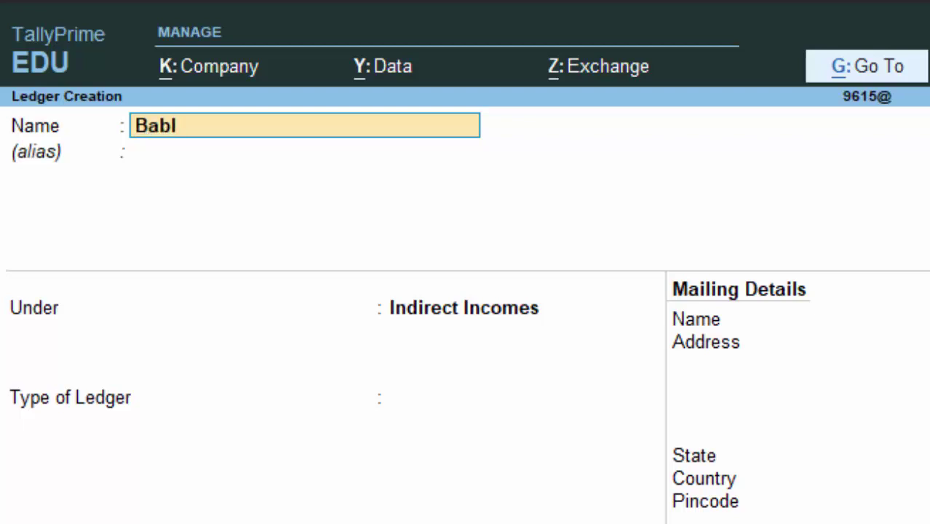
{"action": "type", "text": "u D"}
{"action": "key", "text": "Return"}
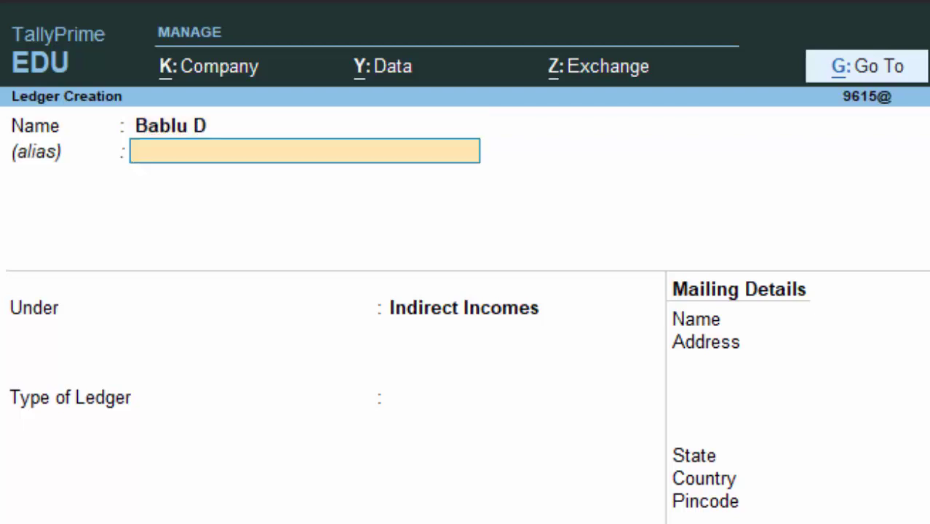
{"action": "key", "text": "Return"}
{"action": "key", "text": "BackSpace"}
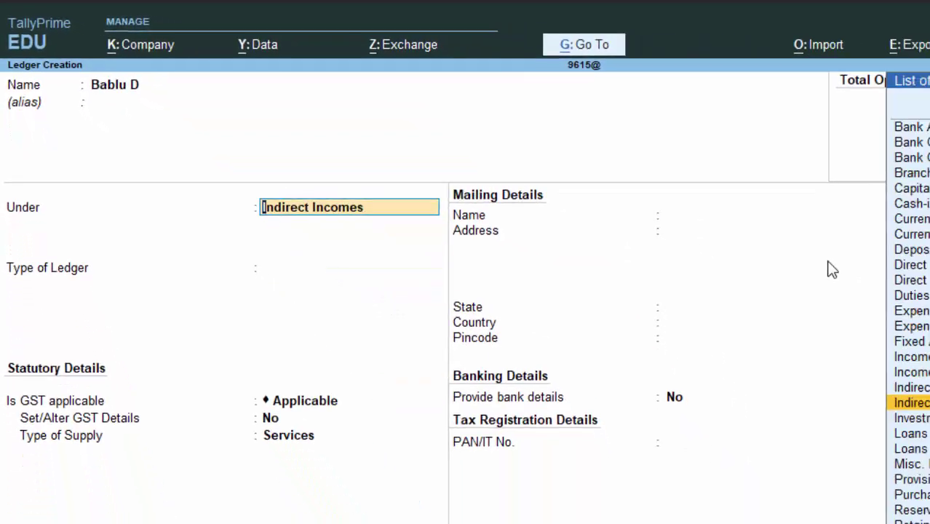
{"action": "type", "text": "S"}
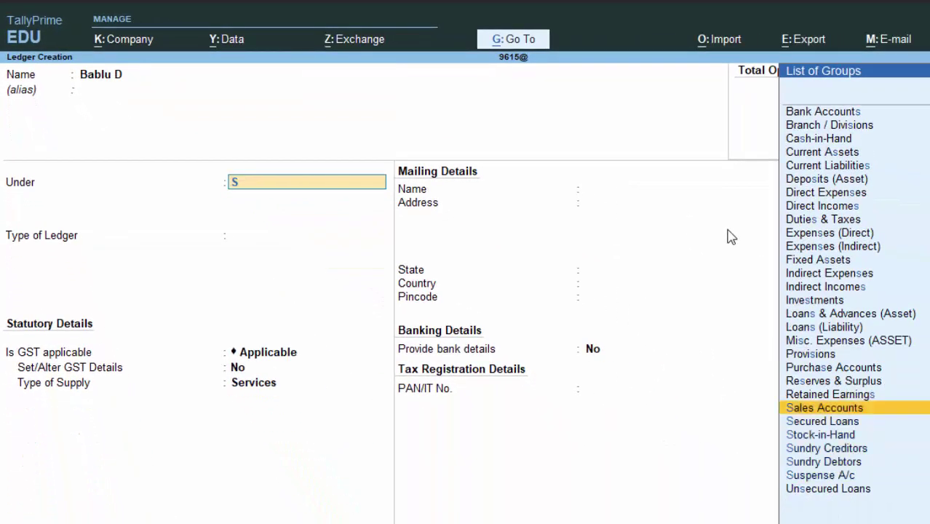
{"action": "key", "text": "Down"}
{"action": "key", "text": "Down"}
{"action": "key", "text": "Down"}
{"action": "key", "text": "Down"}
{"action": "key", "text": "Return"}
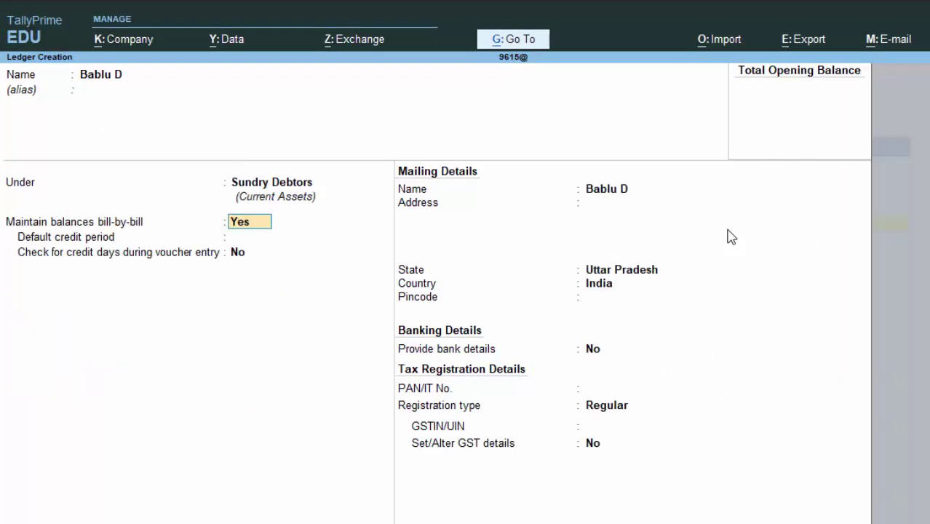
Keep bill-by-bill Yes and bank details off, save the ledger, and close the blank form.
{"action": "key", "text": "Return"}
{"action": "key", "text": "Return"}
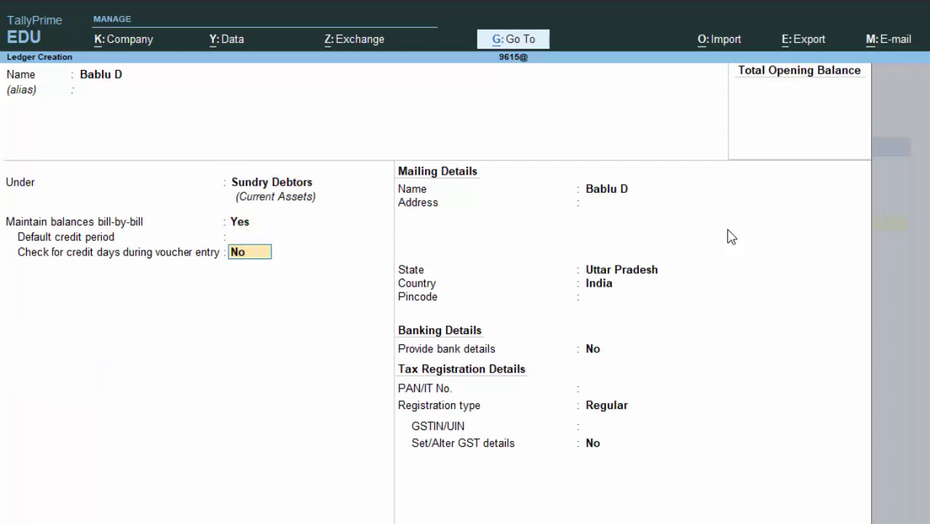
{"action": "key", "text": "Return"}
{"action": "key", "text": "Return"}
{"action": "key", "text": "Return"}
{"action": "key", "text": "Return"}
{"action": "key", "text": "Return"}
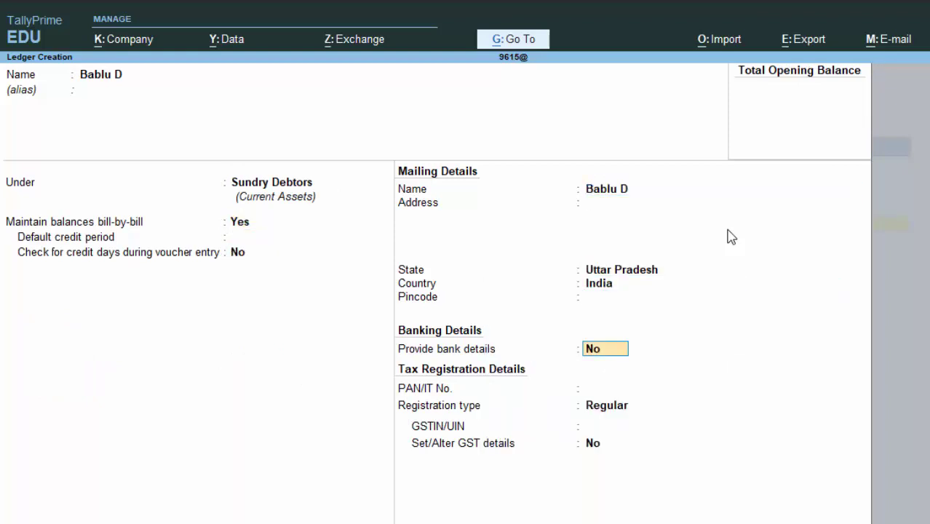
{"action": "key", "text": "Return"}
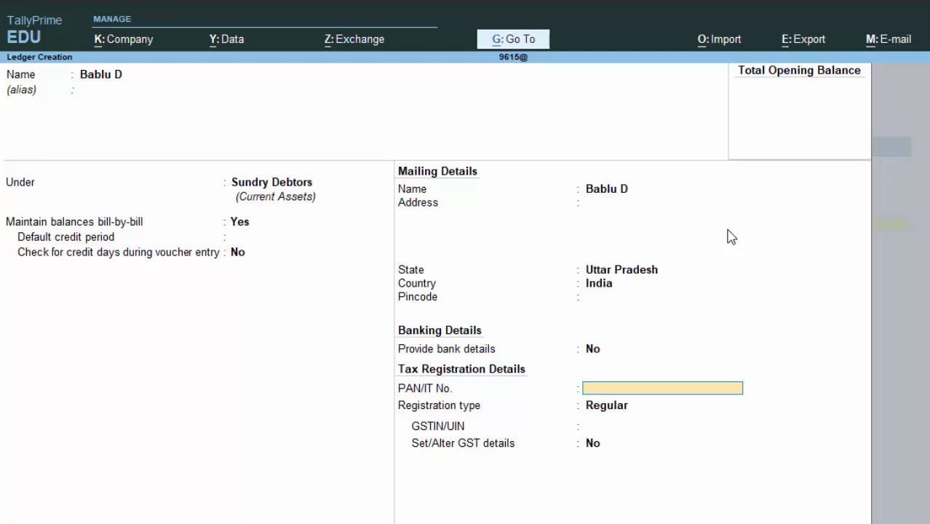
{"action": "key", "text": "Return"}
{"action": "key", "text": "Return"}
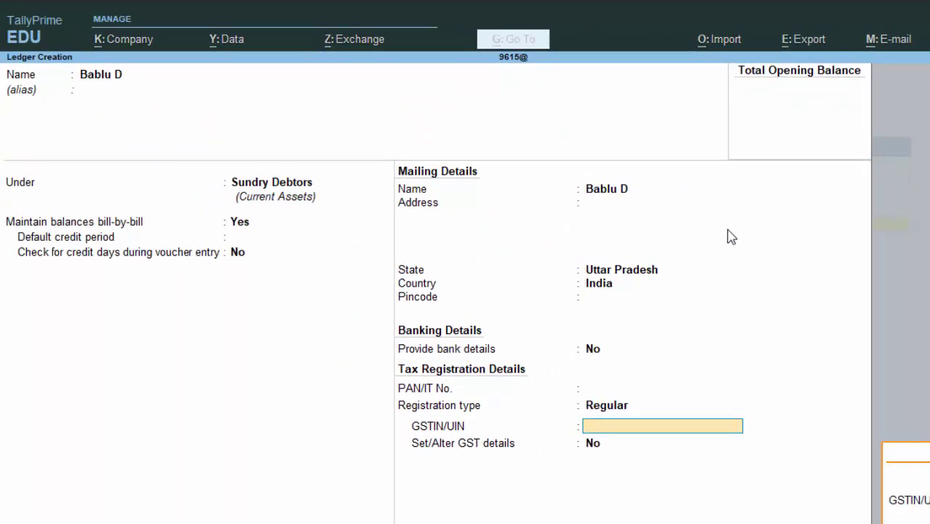
{"action": "key", "text": "Return"}
{"action": "key", "text": "Return"}
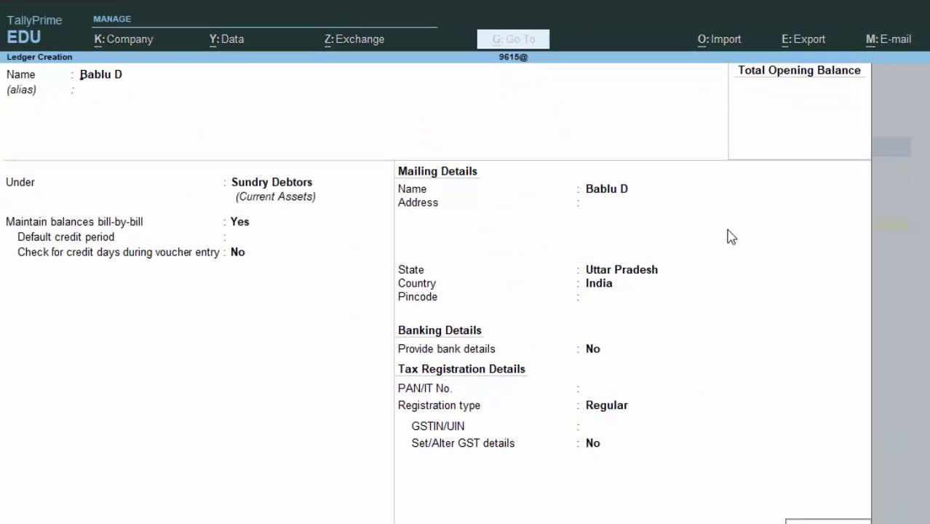
{"action": "key", "text": "Return"}
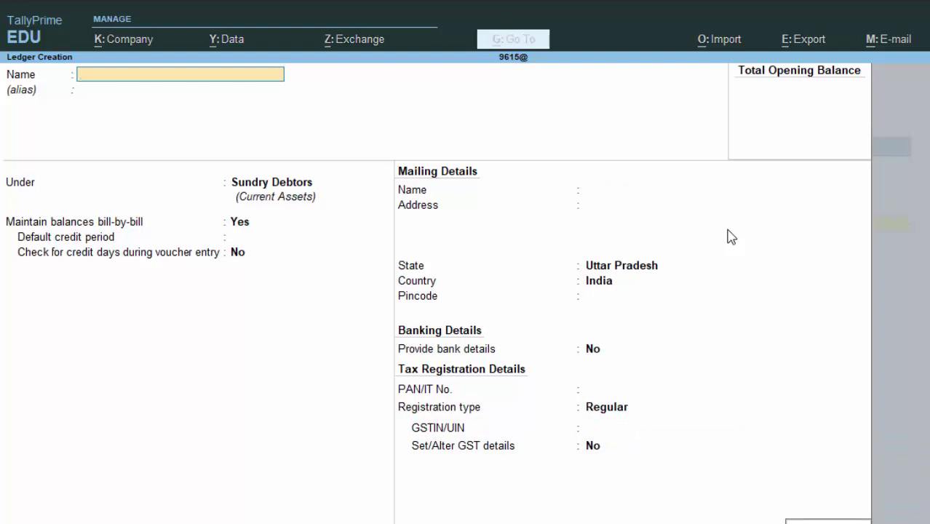
{"action": "key", "text": "Escape"}
{"action": "key", "text": "Escape"}
{"action": "key", "text": "Escape"}
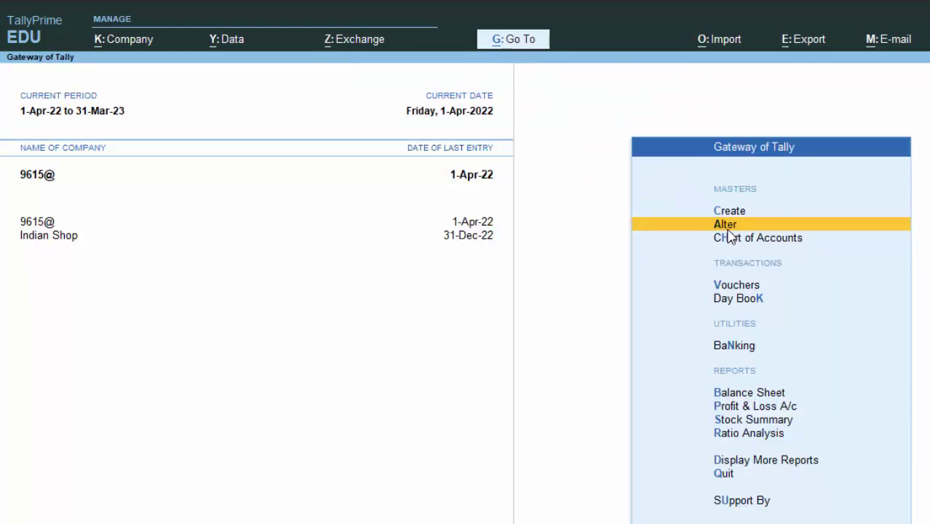
Save Receipt No. 2 crediting Rent 10,000 and debiting Cash 10,000, then return to Gateway.
{"action": "key", "text": "v"}
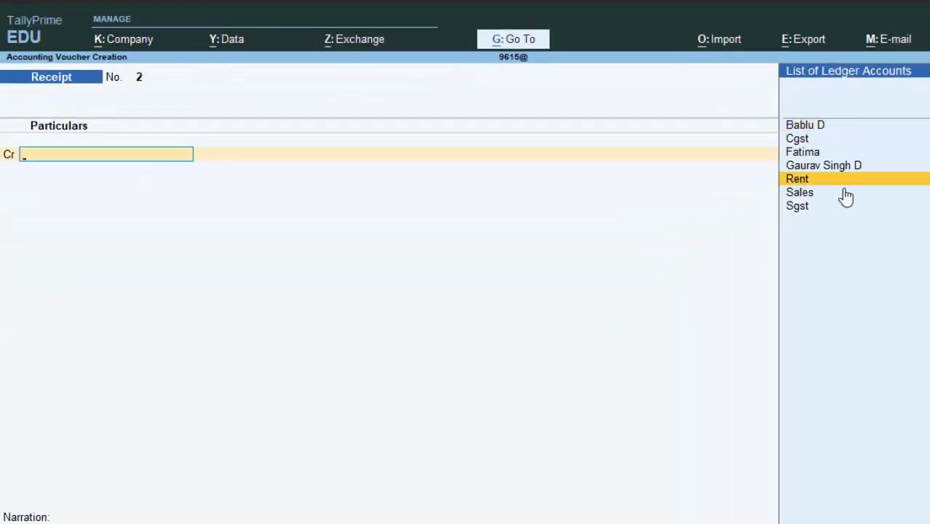
{"action": "left_click", "coordinate": [838, 182]}
{"action": "type", "text": "1"}
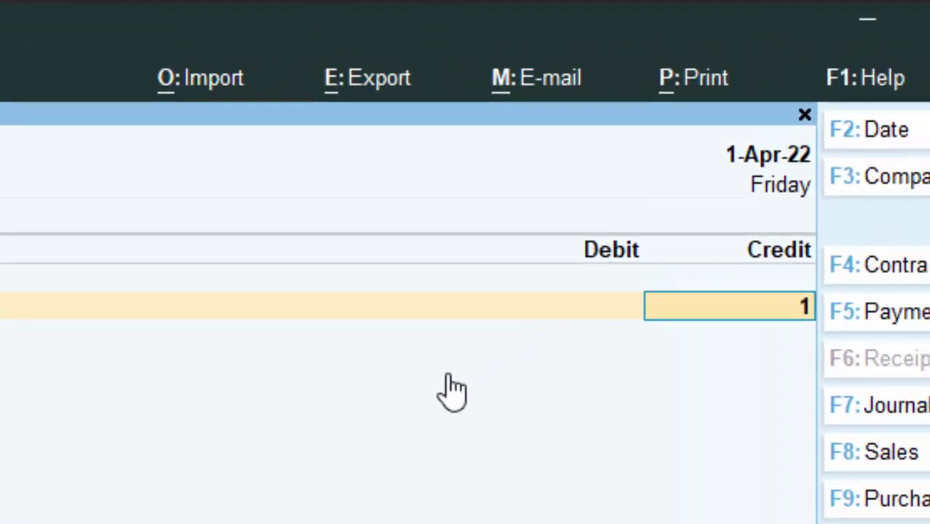
{"action": "type", "text": "0,000"}
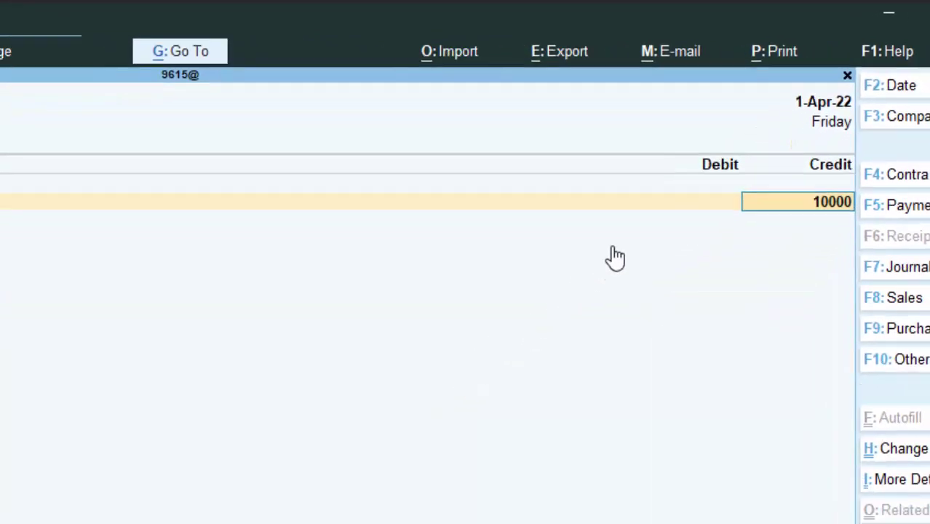
{"action": "key", "text": "Return"}
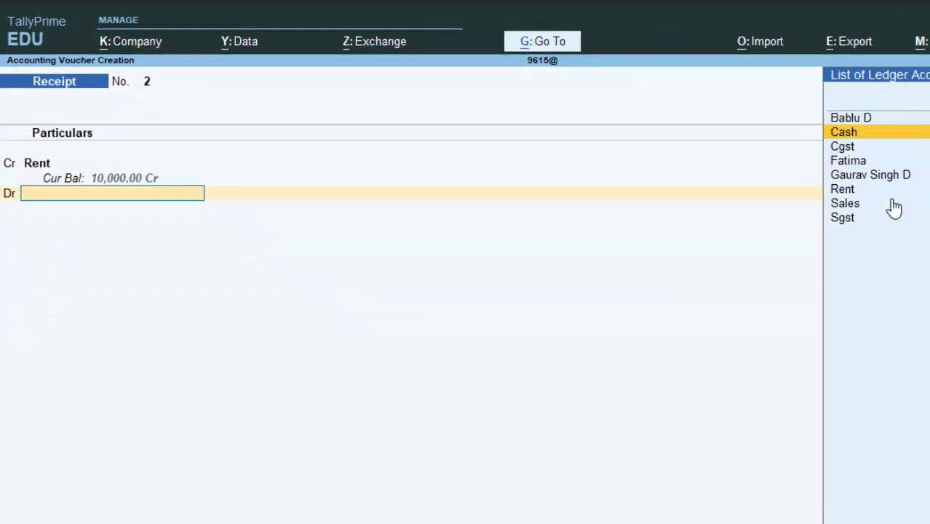
{"action": "key", "text": "Return"}
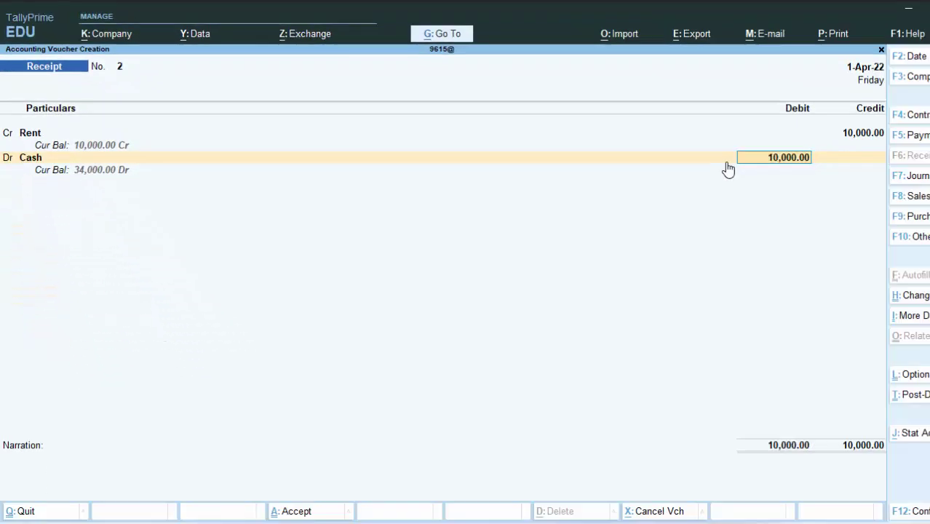
{"action": "key", "text": "Return"}
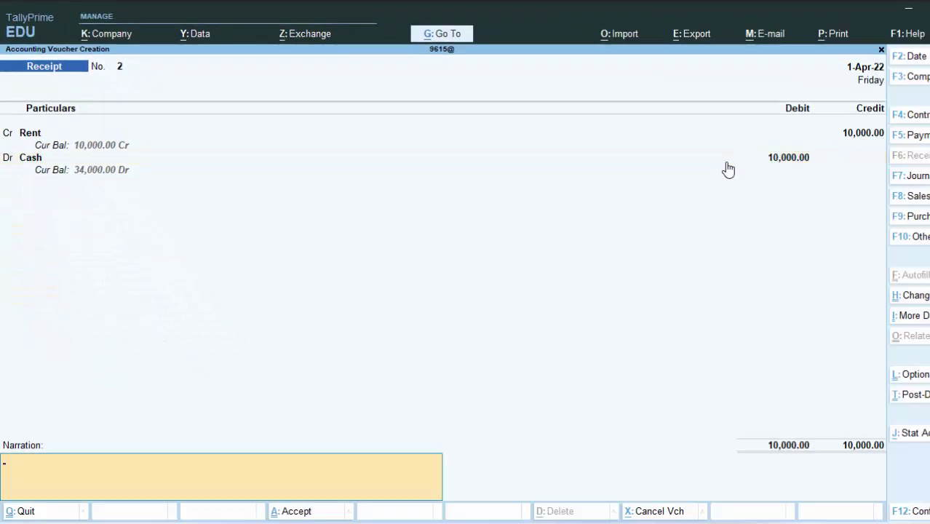
{"action": "key", "text": "Return"}
{"action": "key", "text": "Return"}
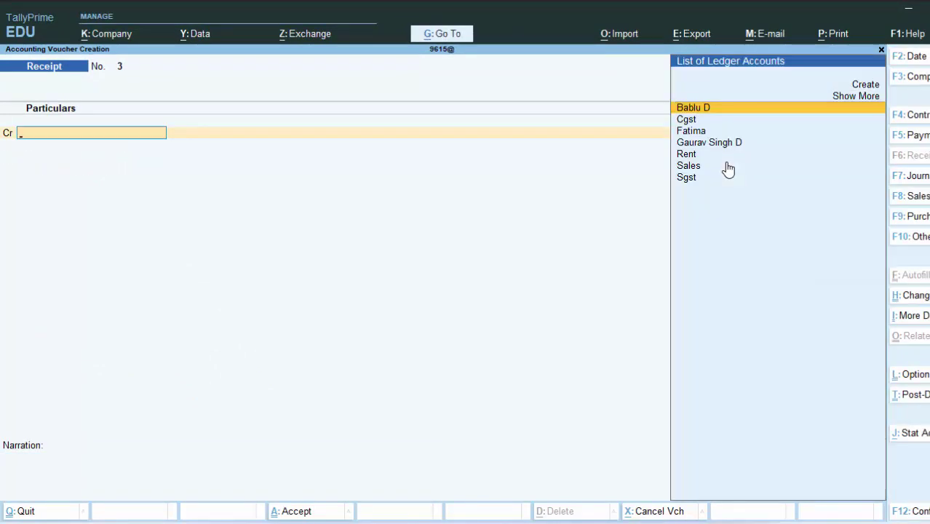
{"action": "key", "text": "Escape"}
{"action": "key", "text": "Return"}
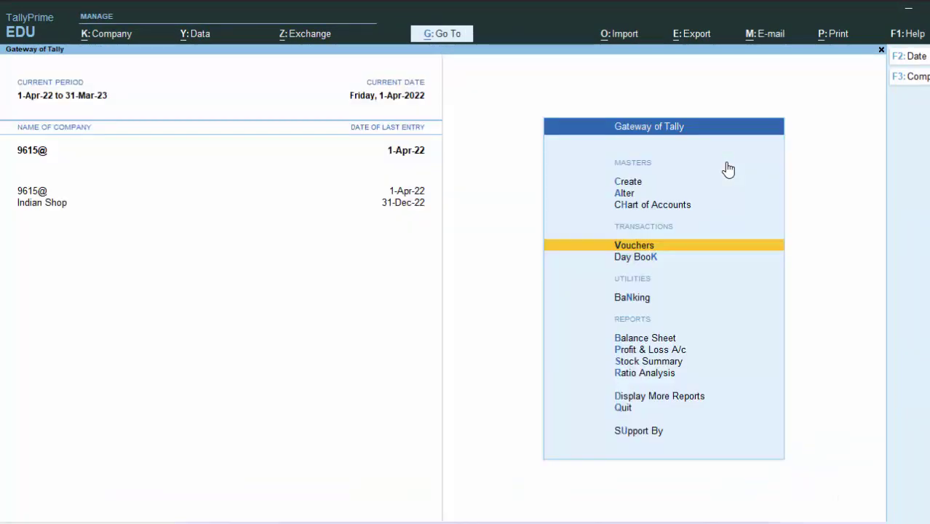
{"action": "key", "text": "k"}
{"action": "key", "text": "Down"}
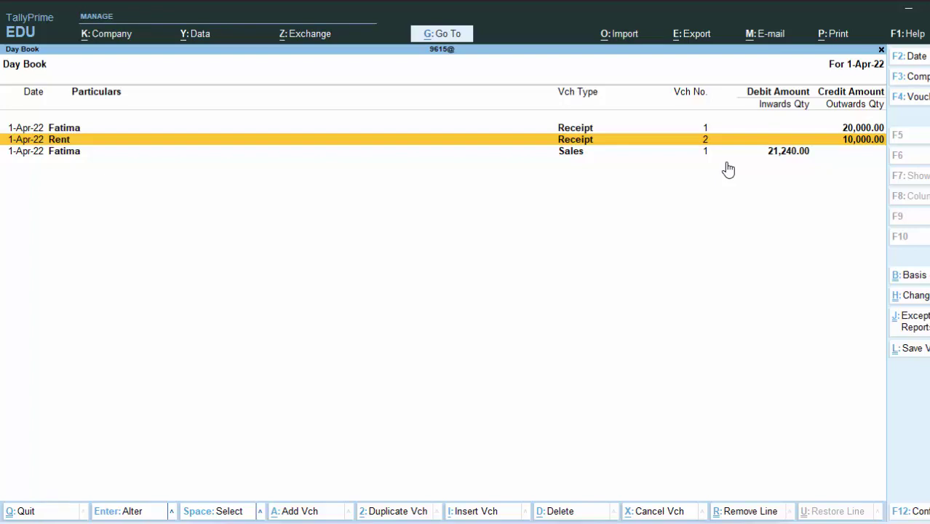
{"action": "key", "text": "Return"}
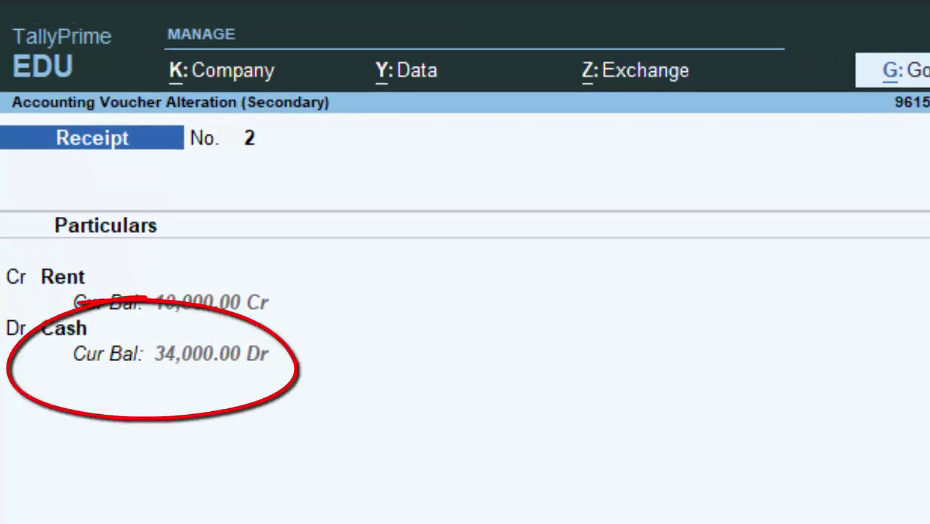
{"action": "key", "text": "alt+p"}
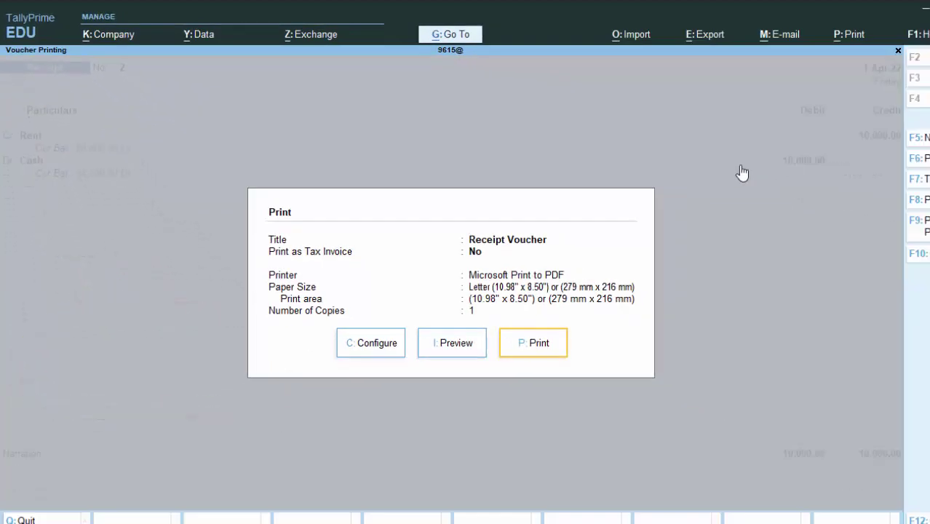
{"action": "key", "text": "i"}
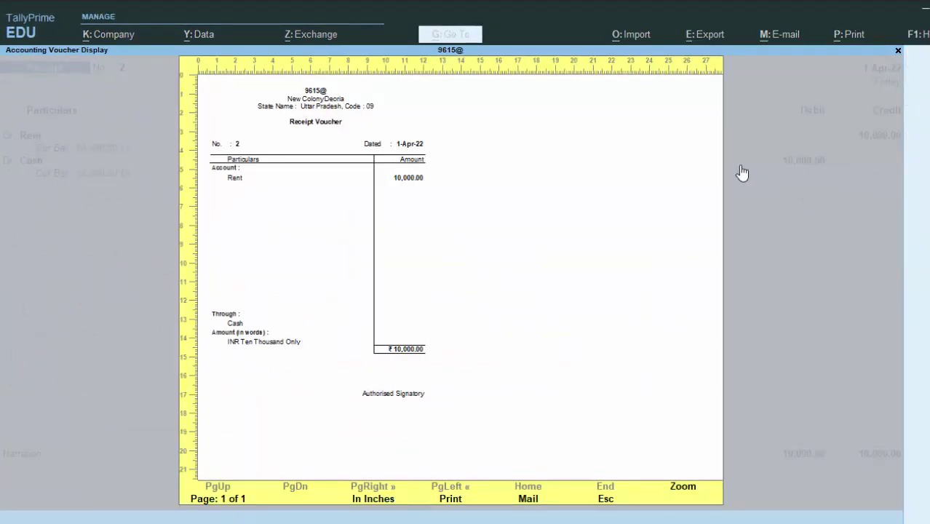
{"action": "key", "text": "Escape"}
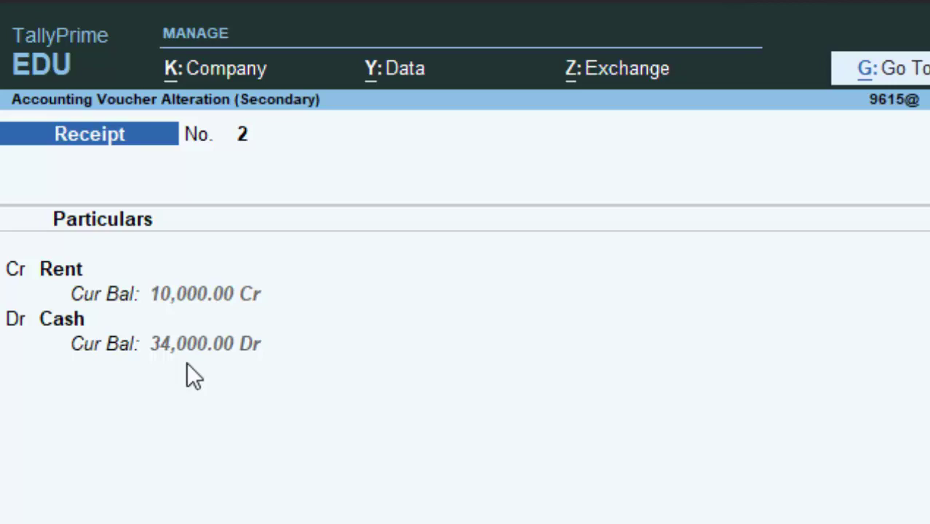
{"action": "key", "text": "Escape"}
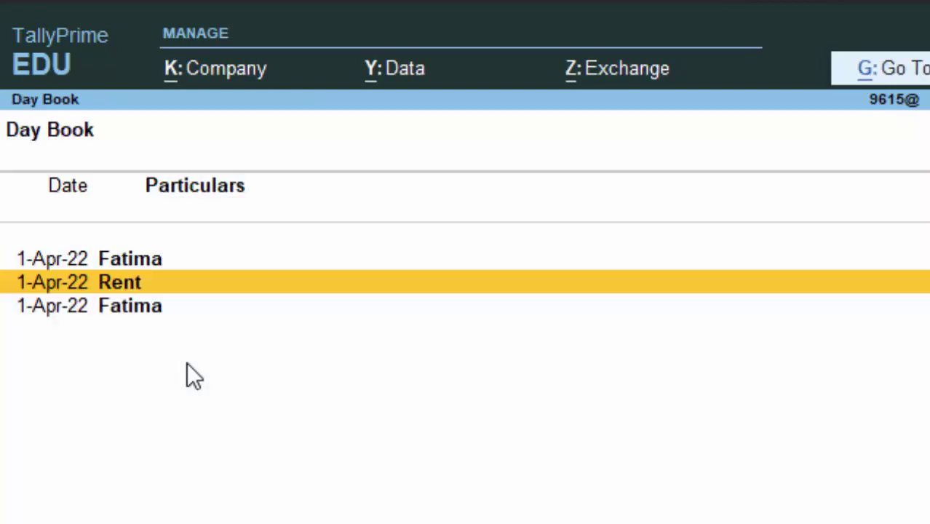
{"action": "key", "text": "Escape"}
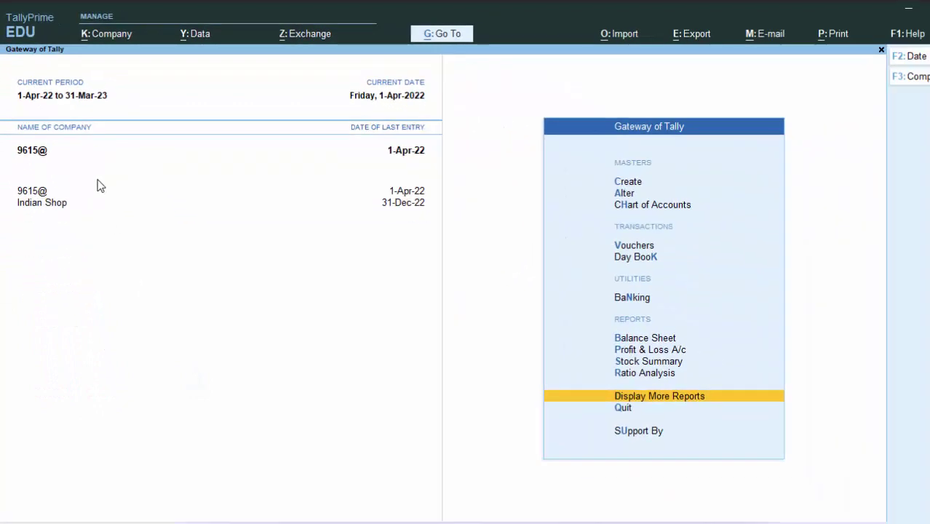
Enter and save Receipt No. 3 crediting Rent 10,000 and debiting Cash 10,000.
{"action": "left_click", "coordinate": [642, 248]}
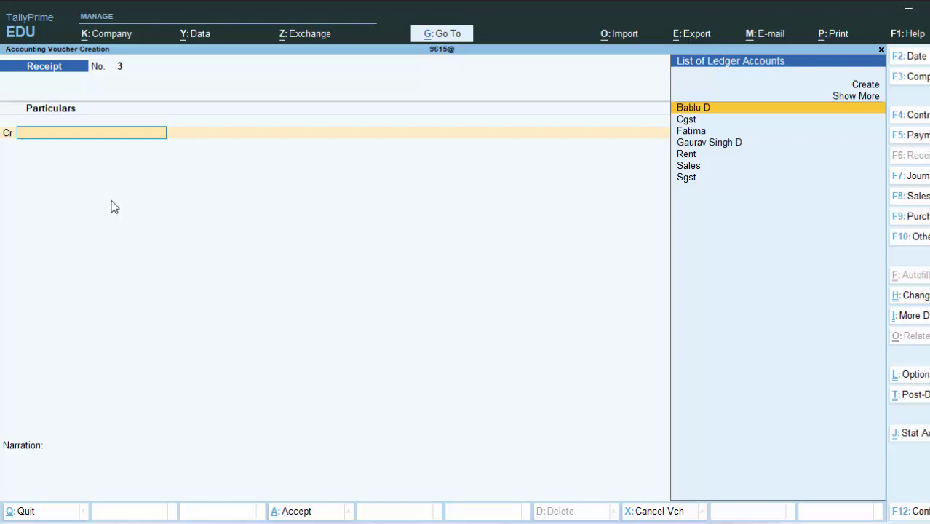
{"action": "key", "text": "Down"}
{"action": "key", "text": "Down"}
{"action": "key", "text": "Down"}
{"action": "key", "text": "Down"}
{"action": "key", "text": "Return"}
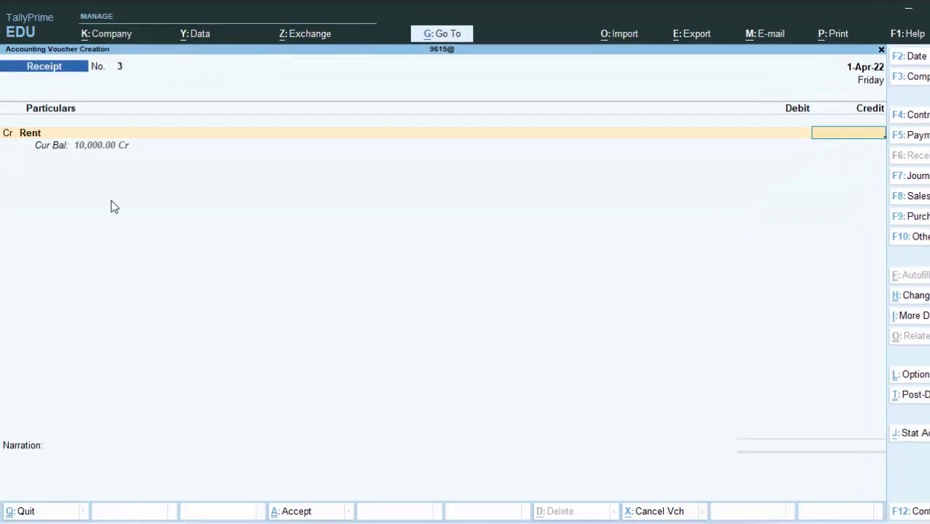
{"action": "type", "text": "100"}
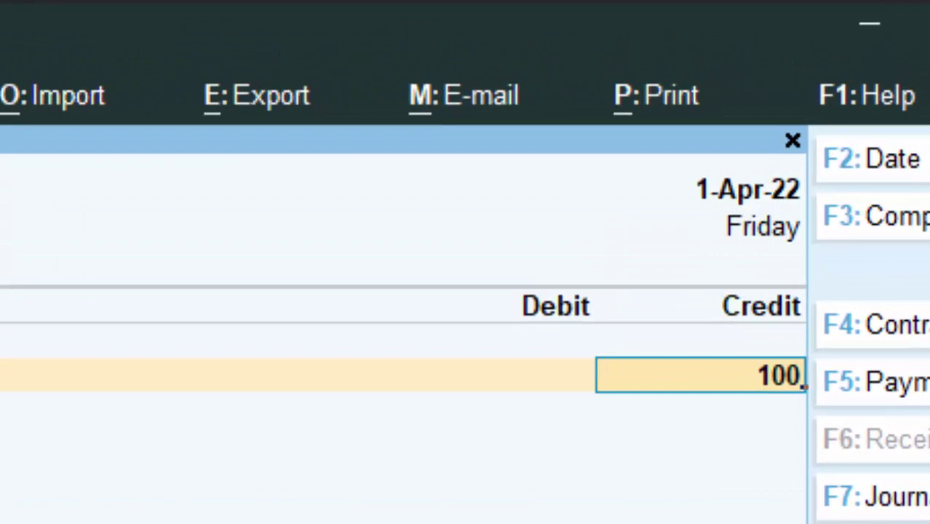
{"action": "type", "text": "00"}
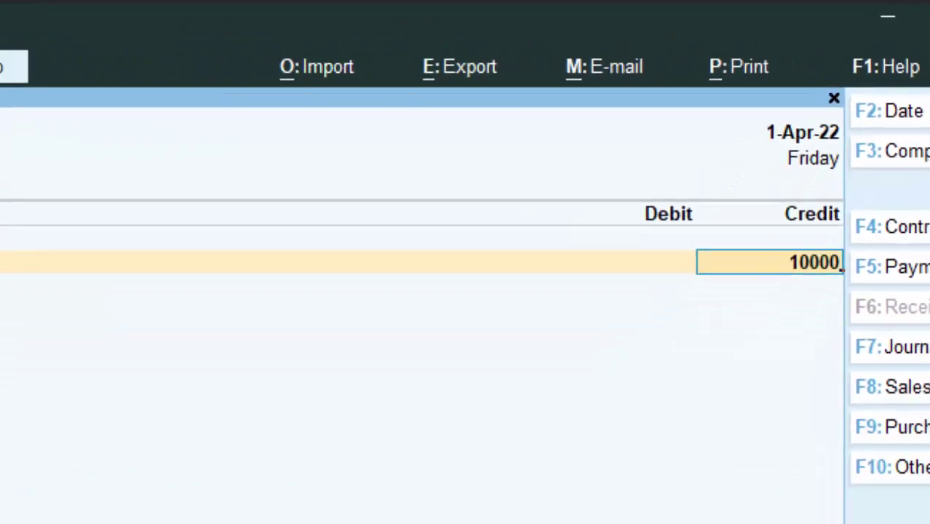
{"action": "key", "text": "Return"}
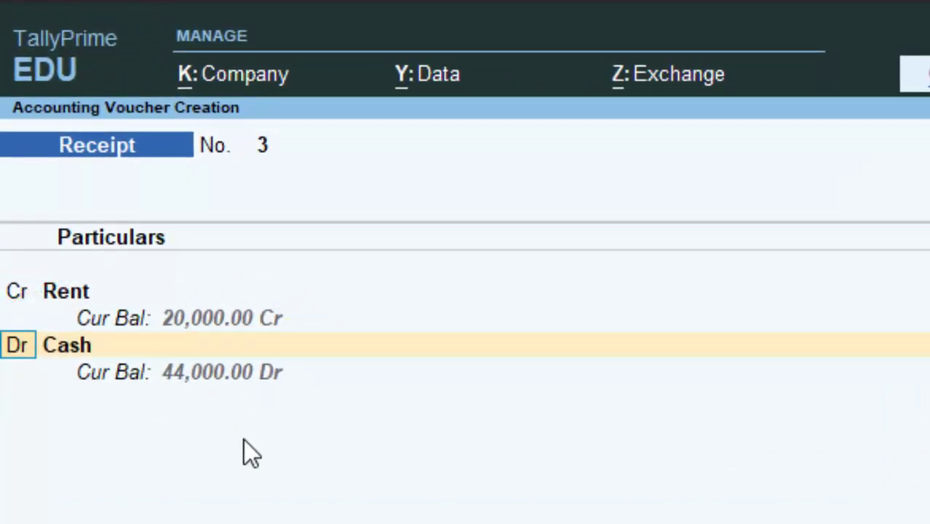
{"action": "key", "text": "Return"}
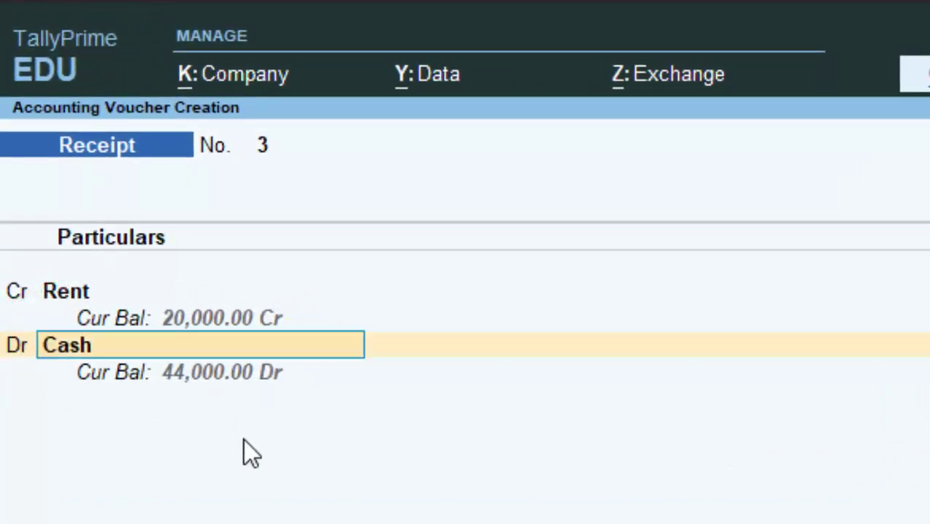
{"action": "key", "text": "Return"}
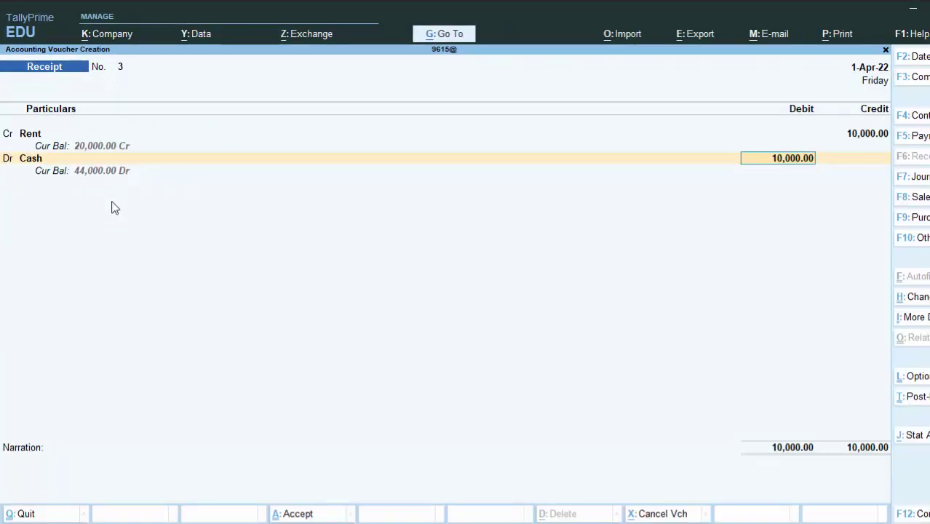
{"action": "key", "text": "Return"}
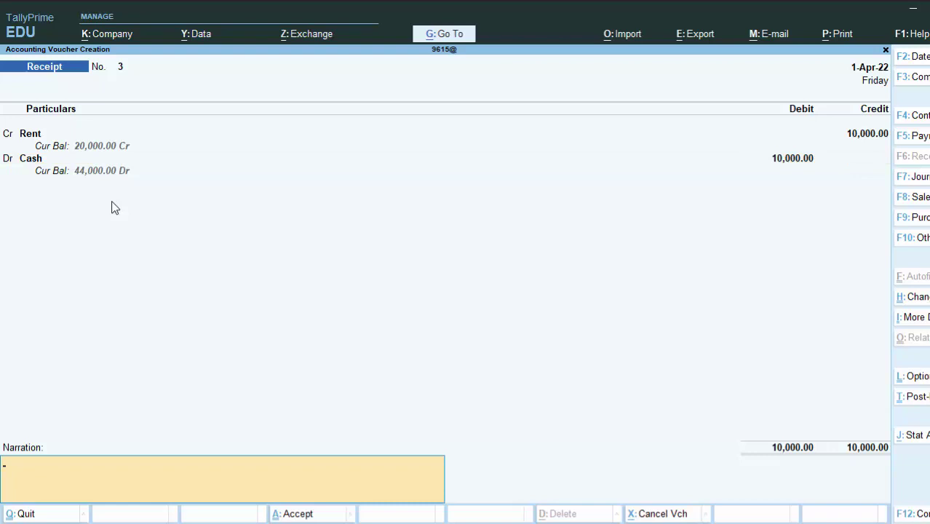
{"action": "key", "text": "Return"}
{"action": "key", "text": "Return"}
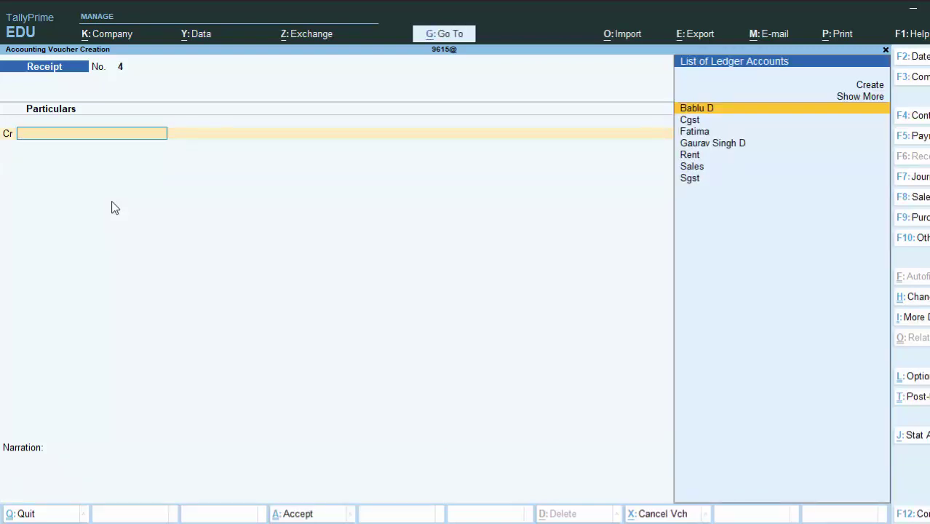